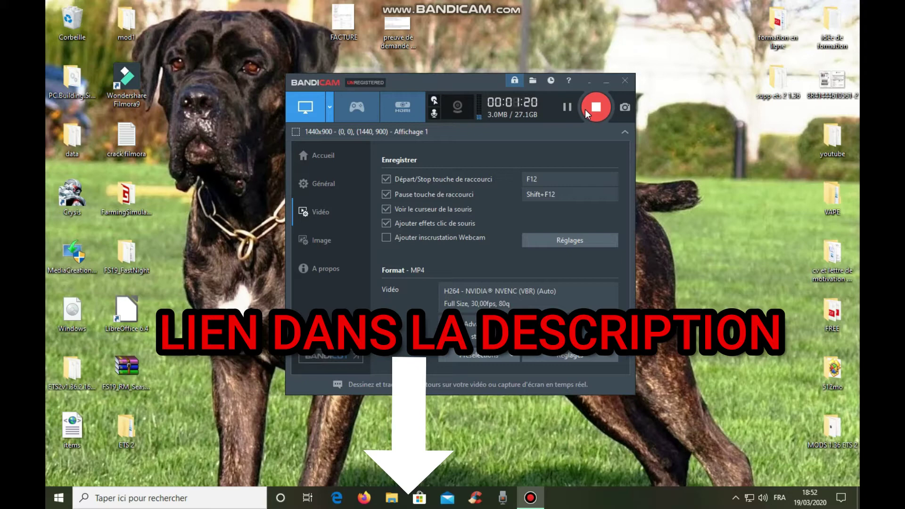
Show the home page's recording area and try to leave full-screen mode, declining to stop the current recording.
{"action": "left_click", "coordinate": [342, 165]}
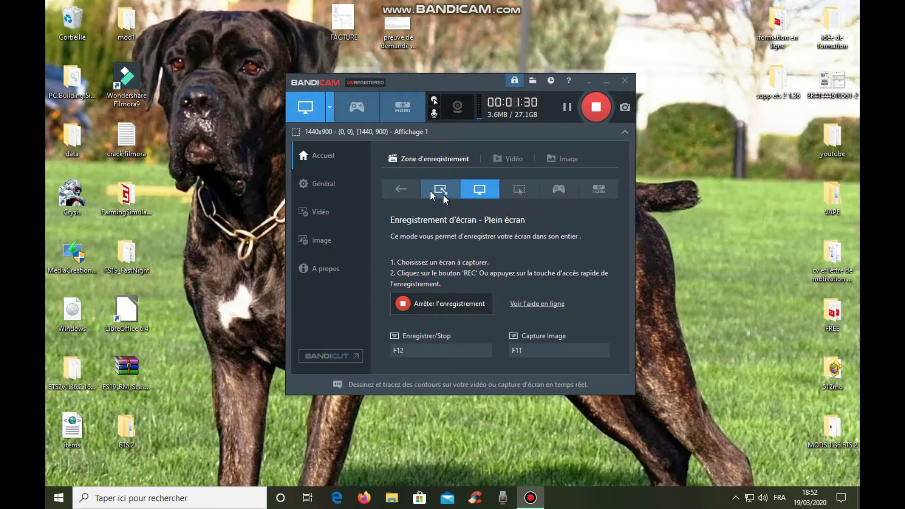
{"action": "left_click", "coordinate": [394, 188]}
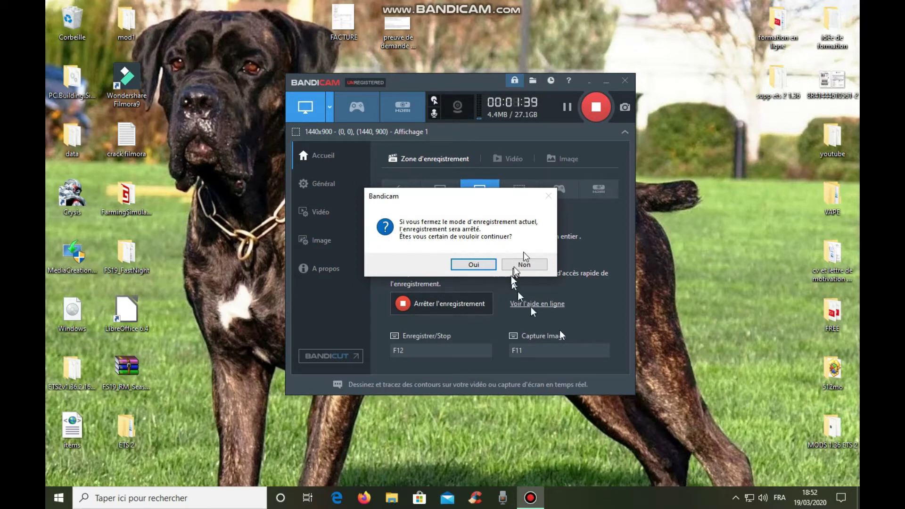
{"action": "left_click", "coordinate": [535, 267]}
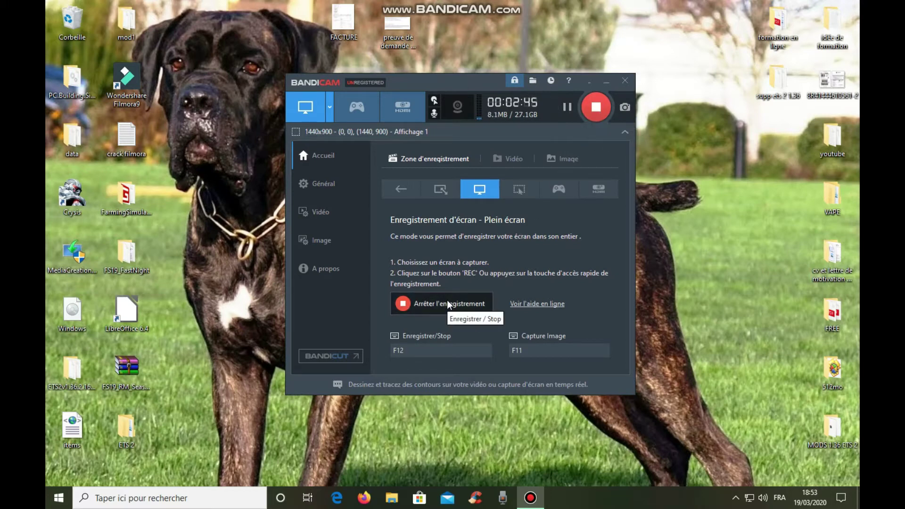
Review the lists of recorded videos and captured images on the home page, and return to the recording area.
{"action": "left_click", "coordinate": [506, 160]}
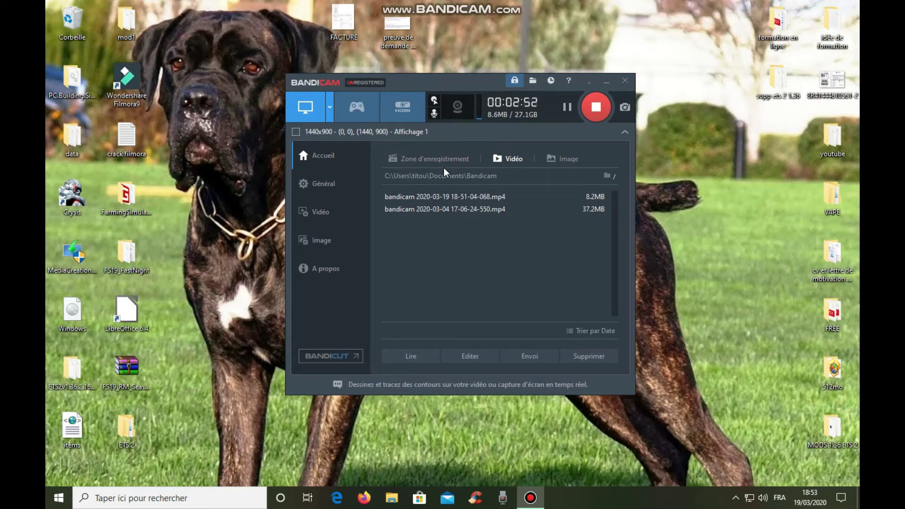
{"action": "left_click", "coordinate": [558, 159]}
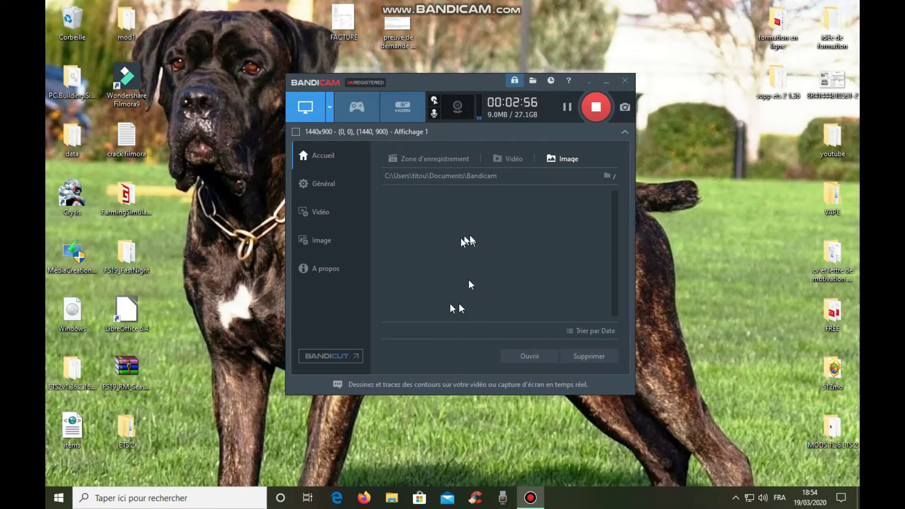
{"action": "left_click", "coordinate": [419, 159]}
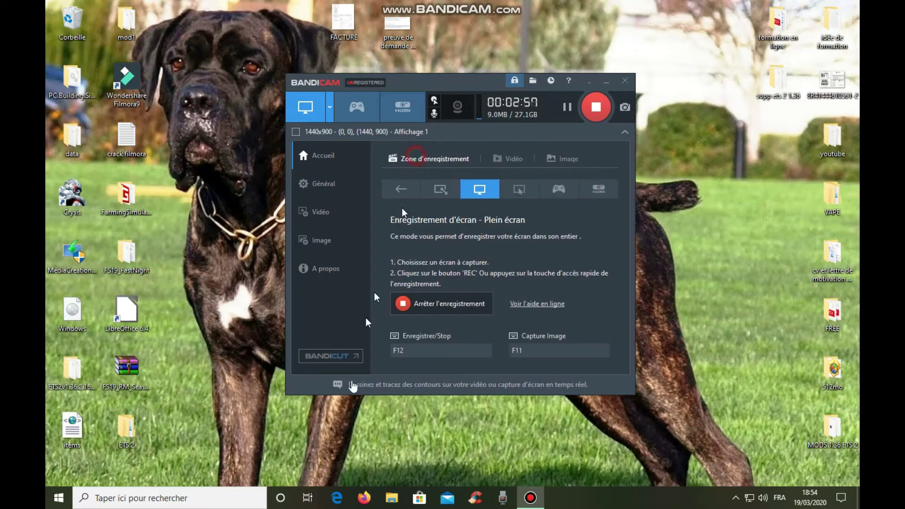
Examine the general options and the advanced output folder and file naming settings, and accept them as they are.
{"action": "left_click", "coordinate": [323, 183]}
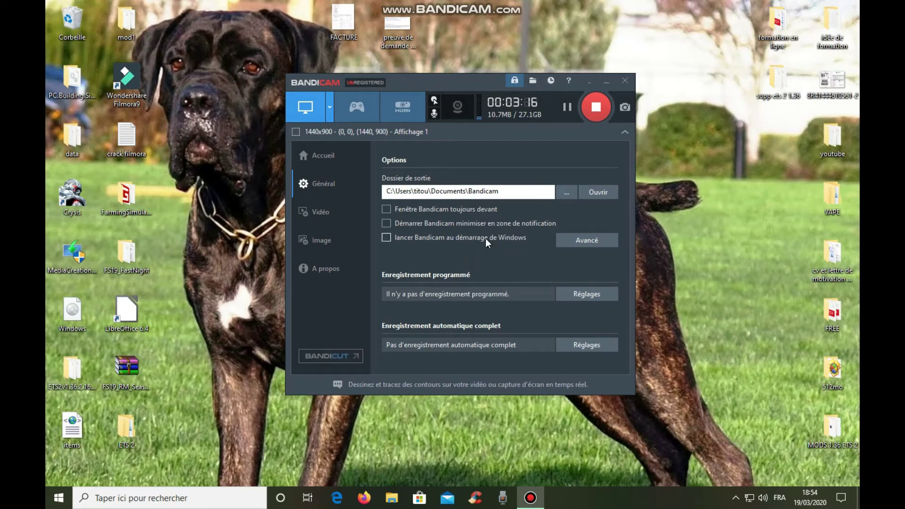
{"action": "left_click", "coordinate": [576, 245]}
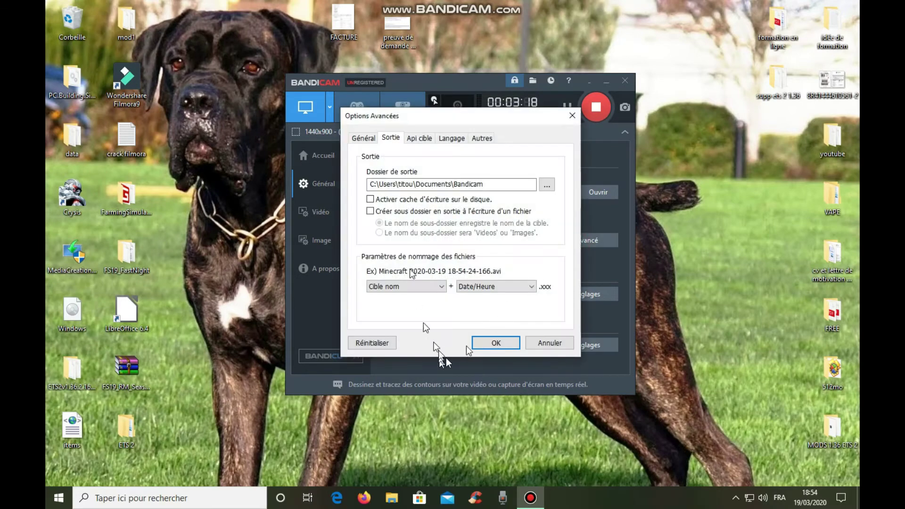
{"action": "left_click", "coordinate": [514, 344]}
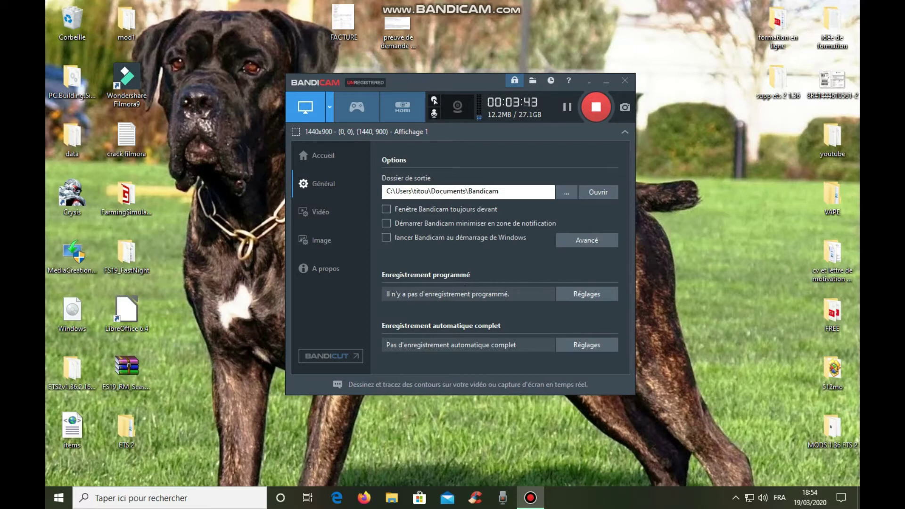
Examine the video recording and format settings, including the sound sources in the recording settings.
{"action": "left_click", "coordinate": [354, 219]}
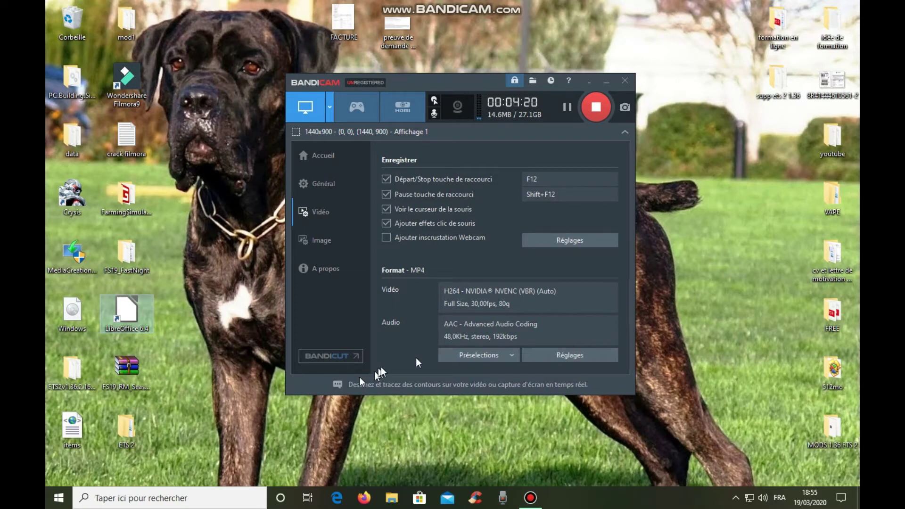
{"action": "left_click", "coordinate": [541, 242]}
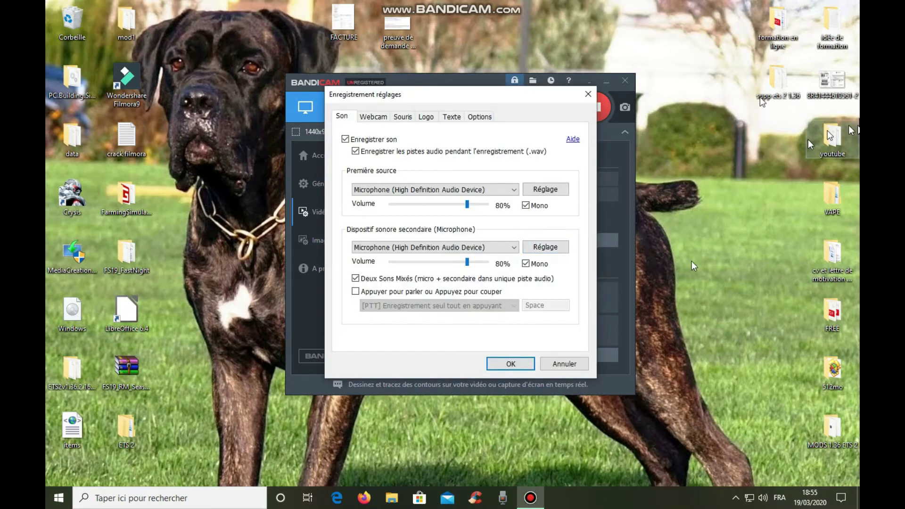
{"action": "left_click", "coordinate": [530, 363]}
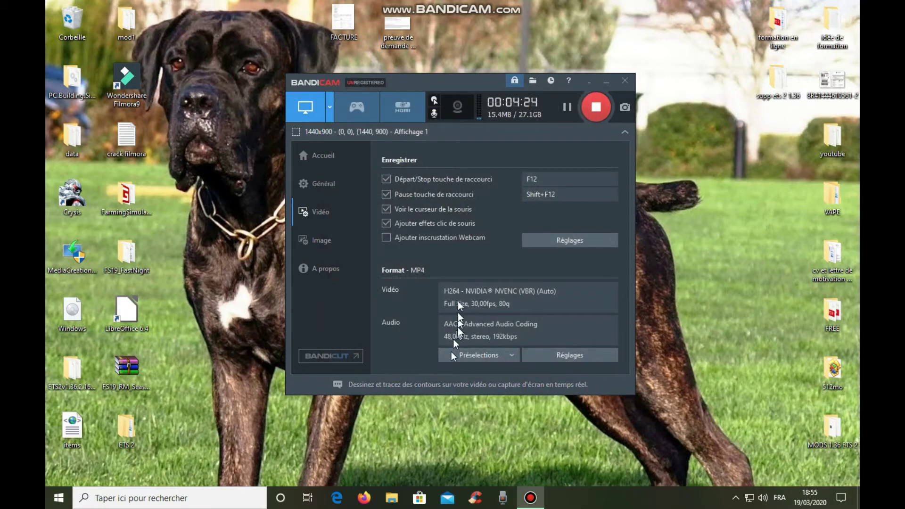
Review the image capture settings and the program's version and licence information, and return to the home page.
{"action": "left_click", "coordinate": [352, 237]}
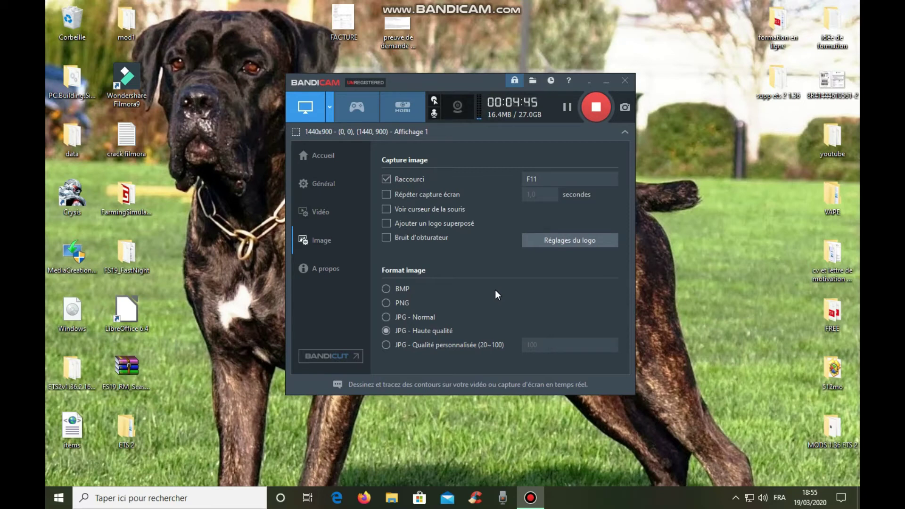
{"action": "left_click", "coordinate": [348, 281]}
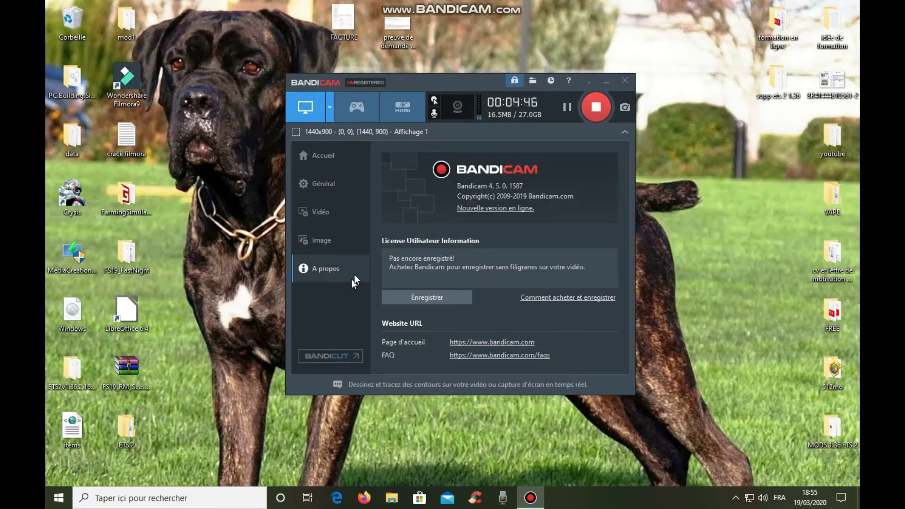
{"action": "left_click", "coordinate": [321, 160]}
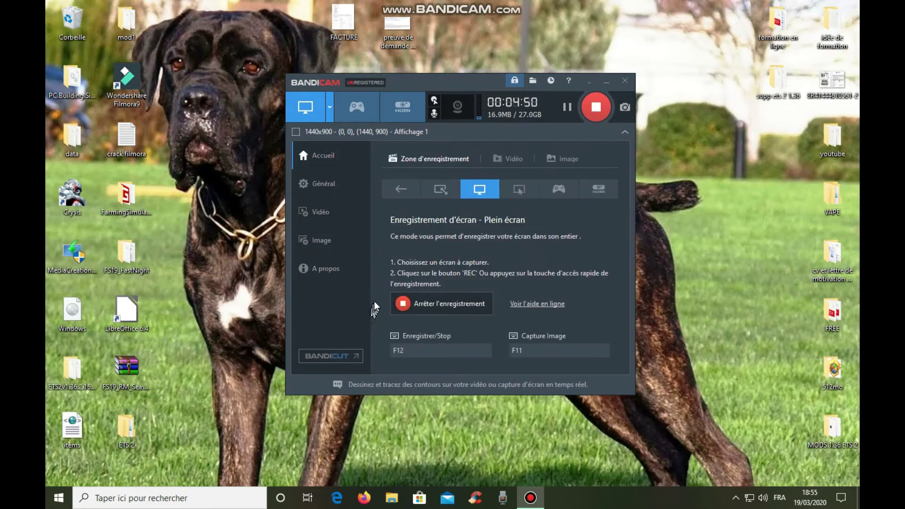
Examine the sound, webcam and mouse-effect recording settings, demonstrating the mouse effects on the desktop.
{"action": "left_click", "coordinate": [432, 115]}
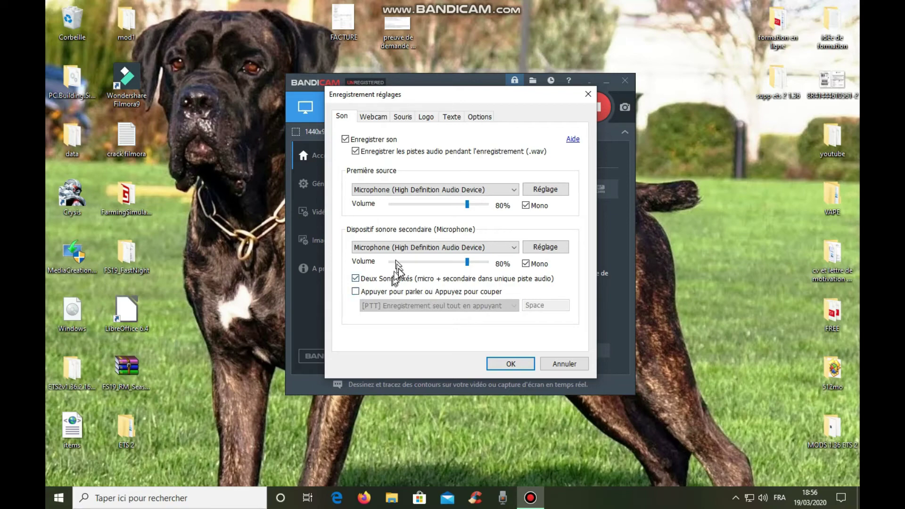
{"action": "left_click", "coordinate": [373, 116]}
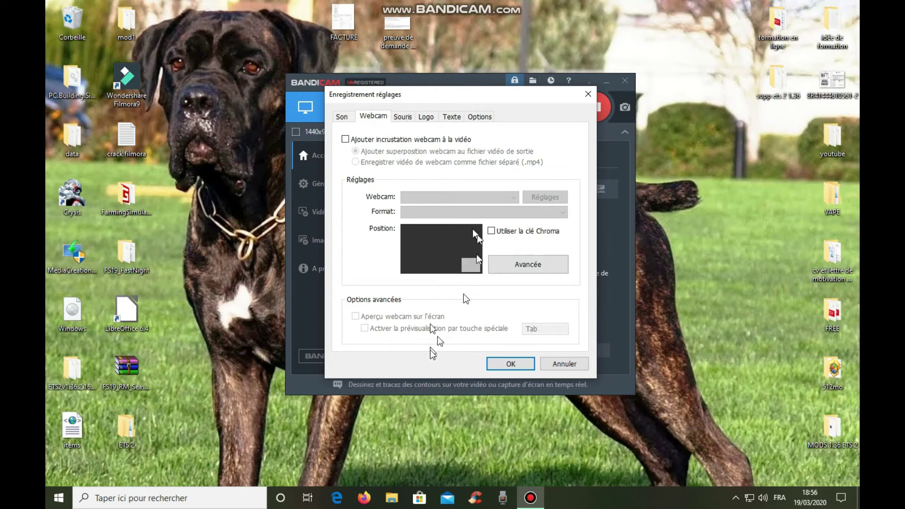
{"action": "left_click", "coordinate": [402, 117]}
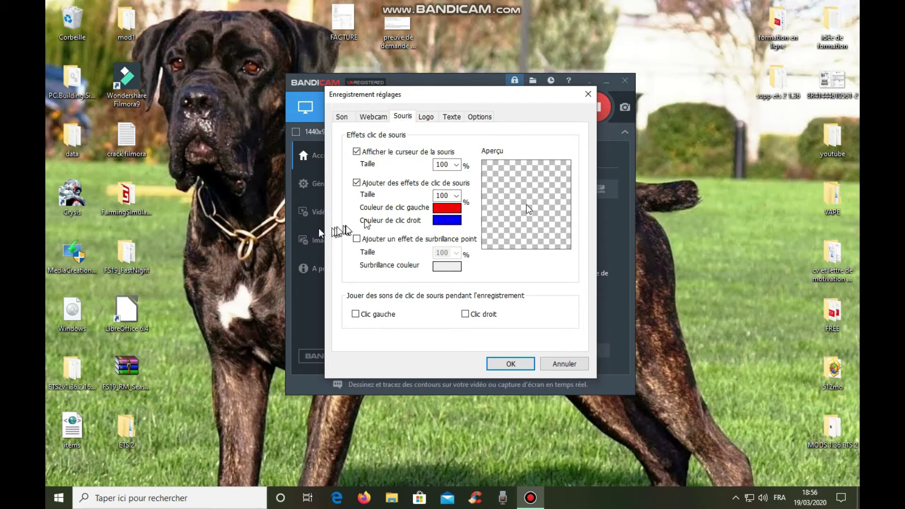
{"action": "right_click", "coordinate": [213, 198]}
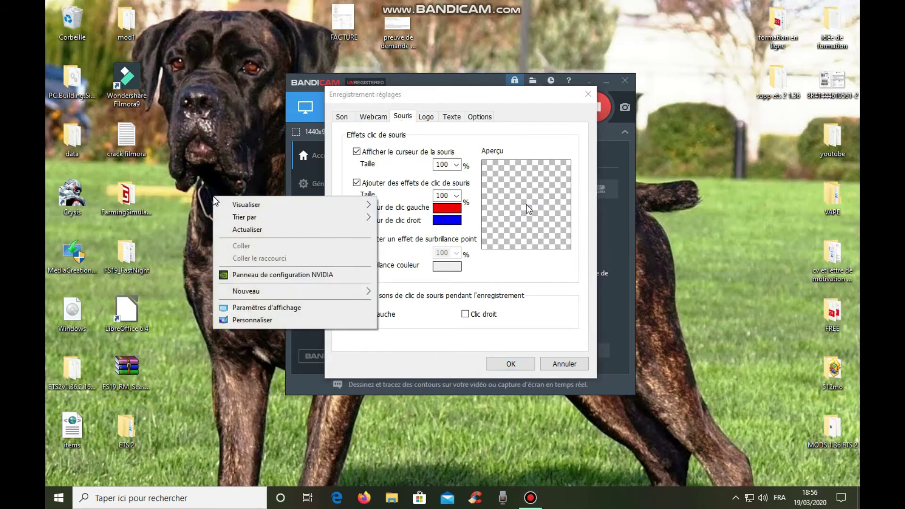
{"action": "left_click", "coordinate": [208, 143]}
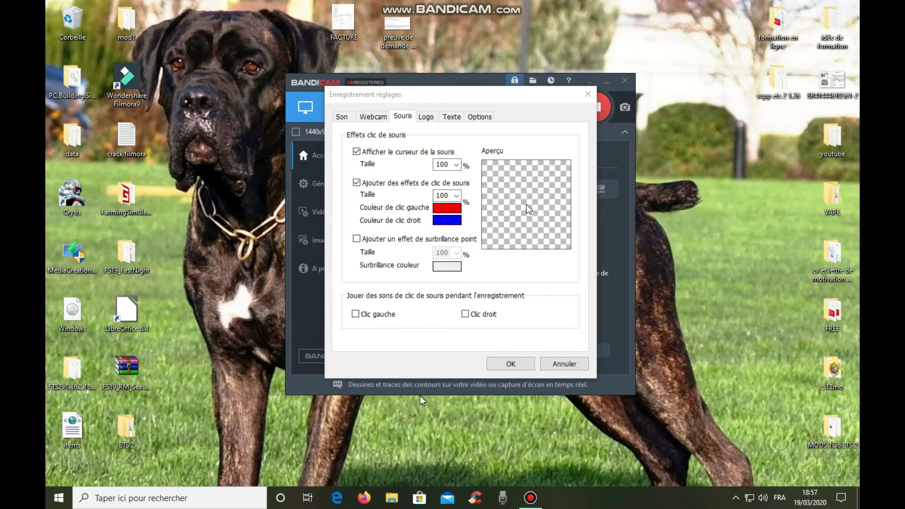
Examine the logo, text overlay and priority options of the recording settings, and accept them as they are.
{"action": "left_click", "coordinate": [425, 117]}
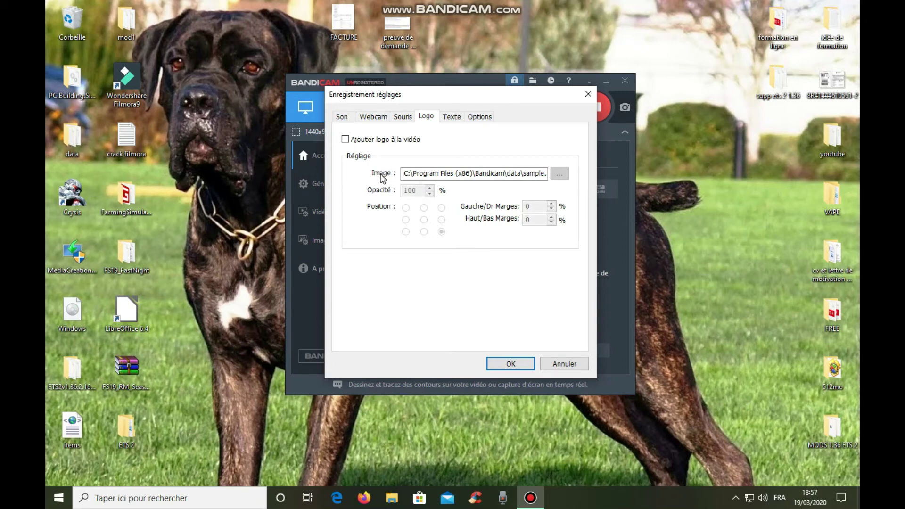
{"action": "left_click", "coordinate": [451, 116]}
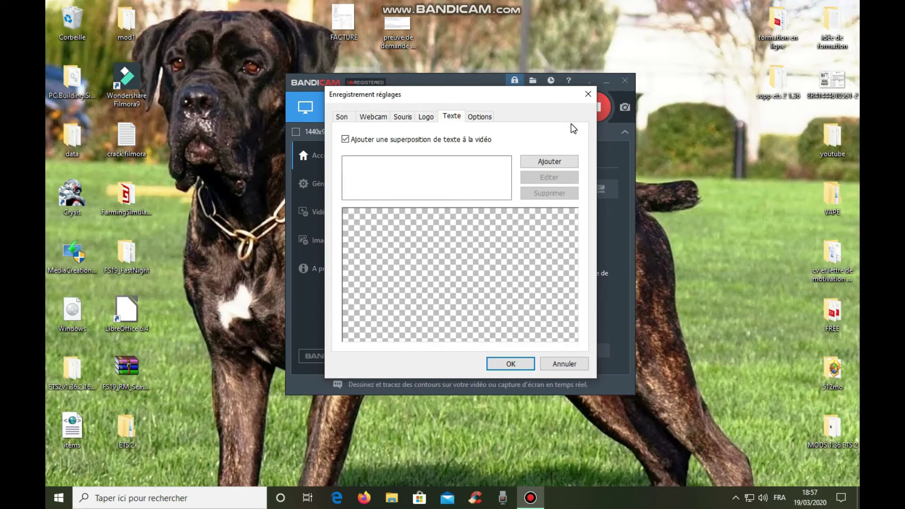
{"action": "left_click", "coordinate": [478, 116]}
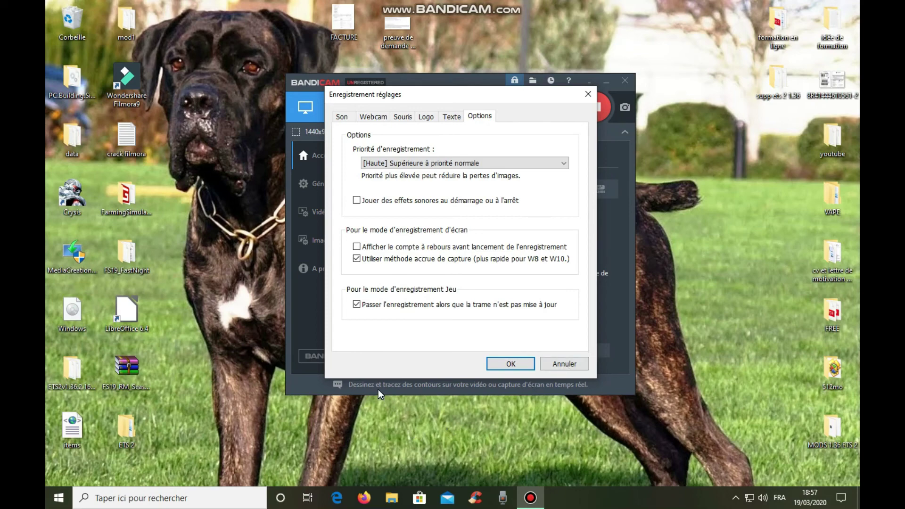
{"action": "left_click", "coordinate": [510, 363]}
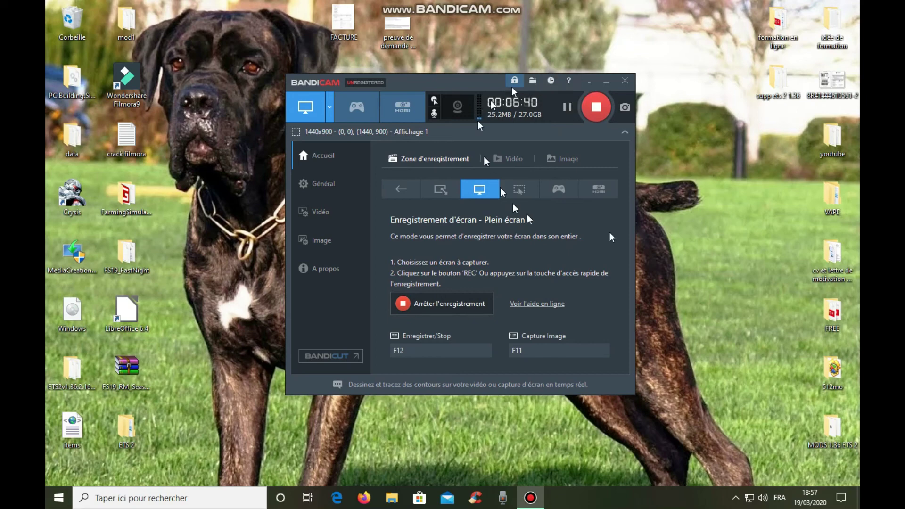
Switch to File Explorer to view the Bandicam output folder in Documents, and return to the Bandicam window.
{"action": "left_click", "coordinate": [606, 82]}
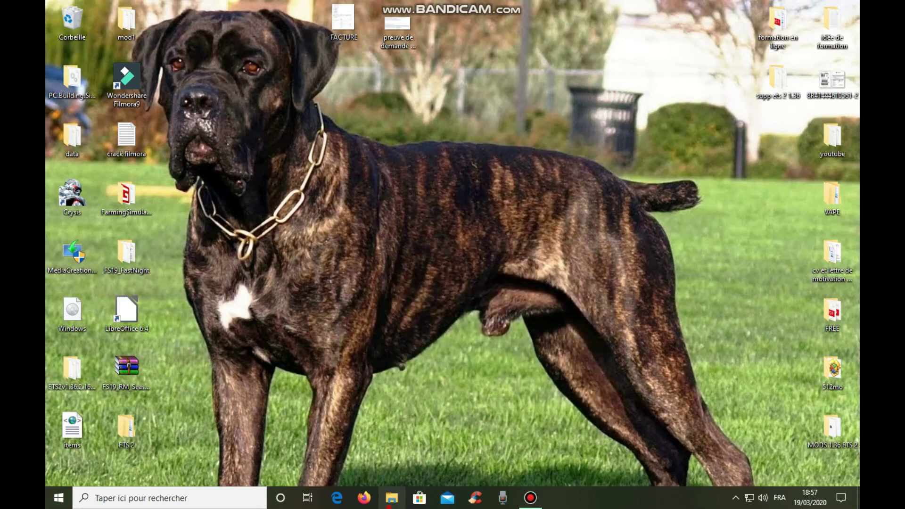
{"action": "left_click", "coordinate": [391, 498]}
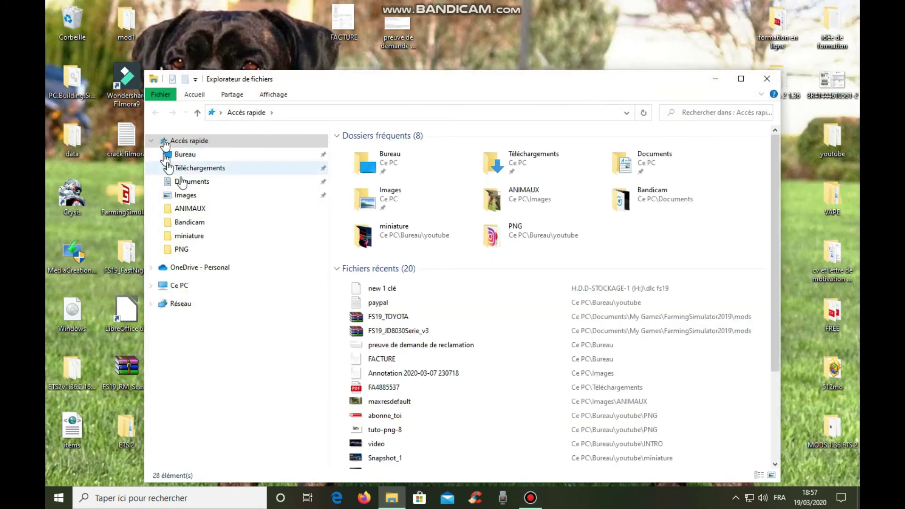
{"action": "left_click", "coordinate": [194, 184]}
{"action": "double_click", "coordinate": [408, 147]}
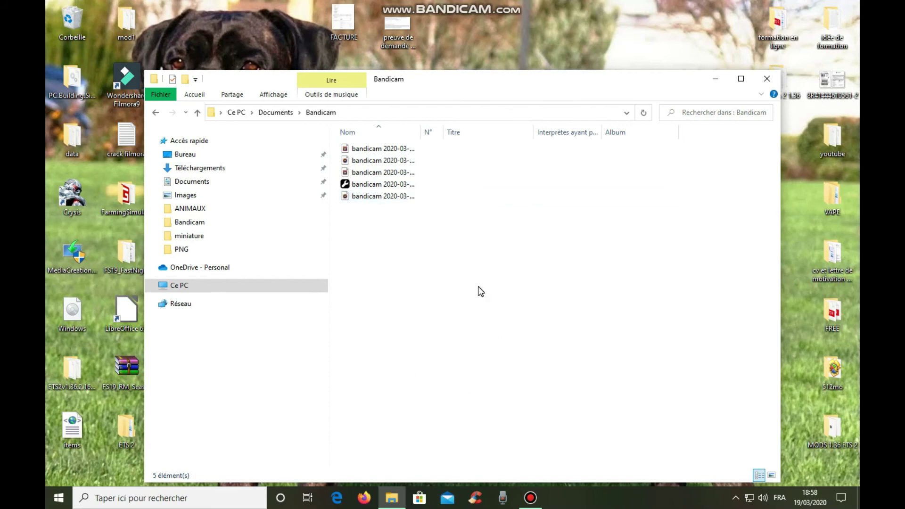
{"action": "left_click", "coordinate": [716, 77]}
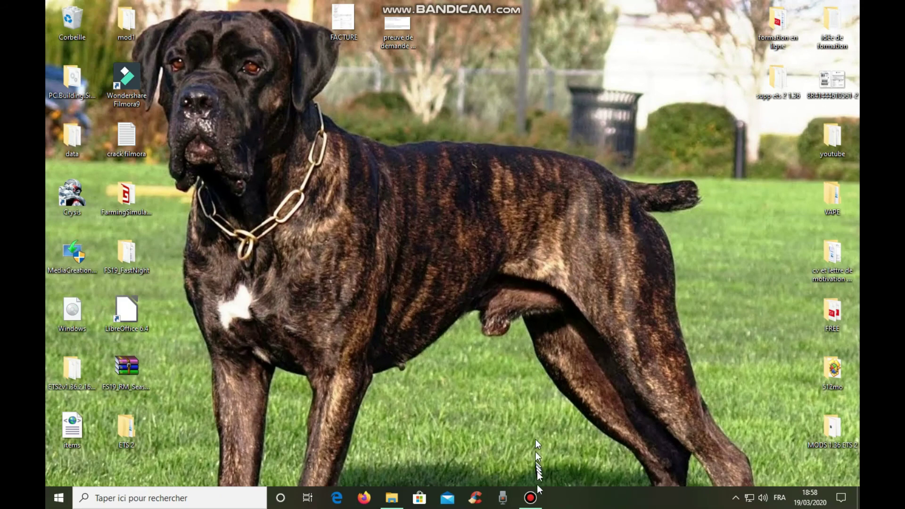
{"action": "left_click", "coordinate": [531, 498]}
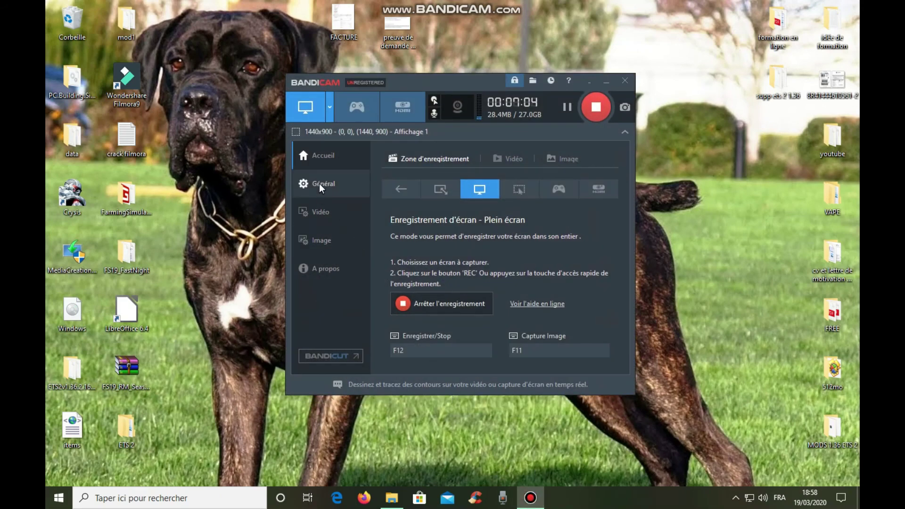